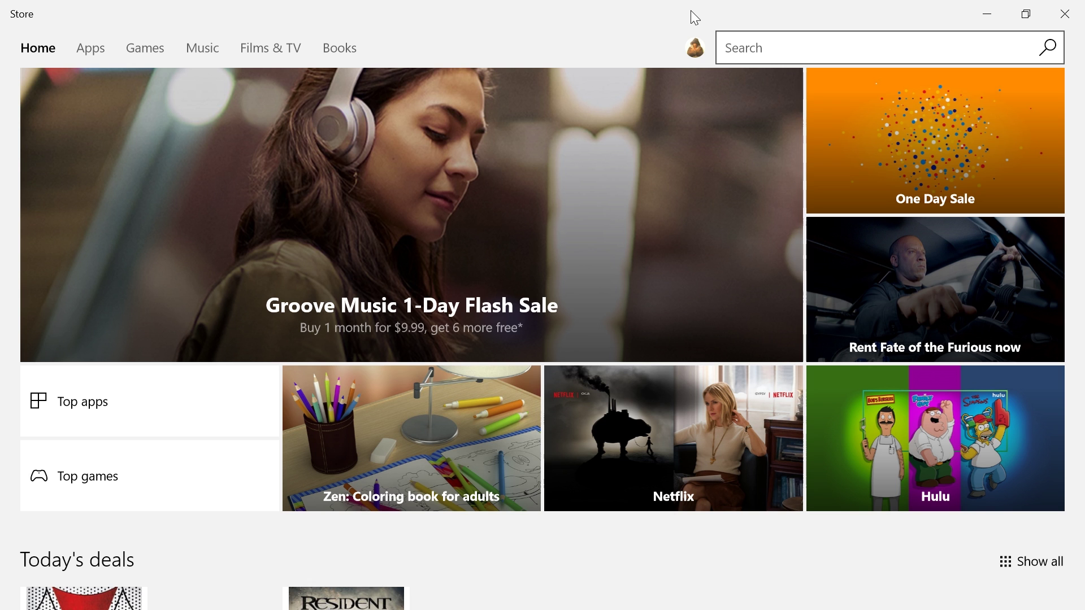
Step: Scroll up and down through the Microsoft Store home page
{"action": "scroll", "coordinate": [544, 309], "scroll_direction": "down", "scroll_amount": 6}
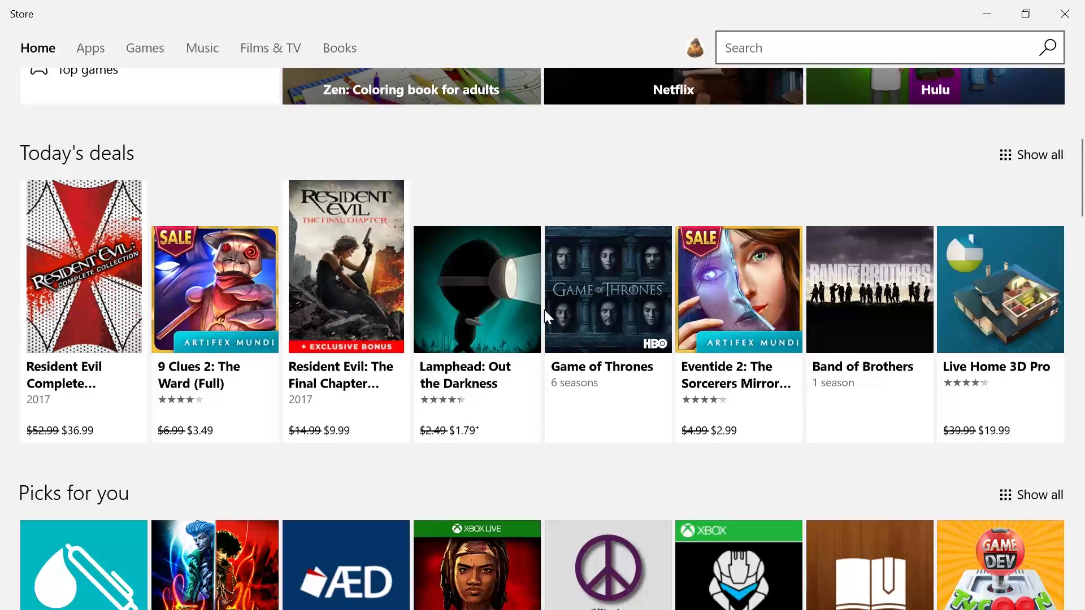
{"action": "scroll", "coordinate": [544, 309], "scroll_direction": "down", "scroll_amount": 6}
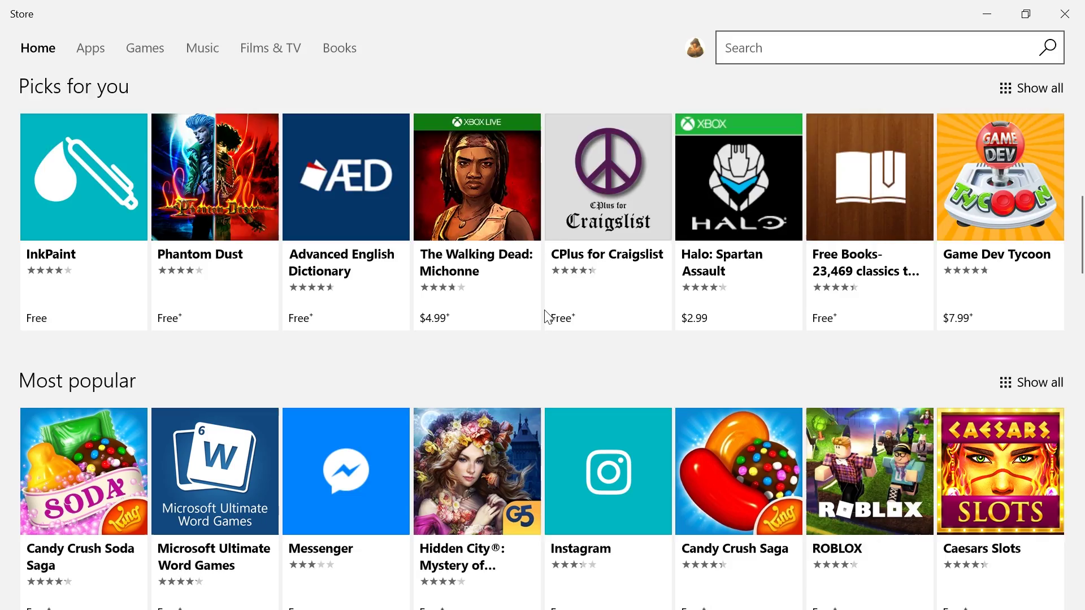
{"action": "scroll", "coordinate": [544, 309], "scroll_direction": "down", "scroll_amount": 14}
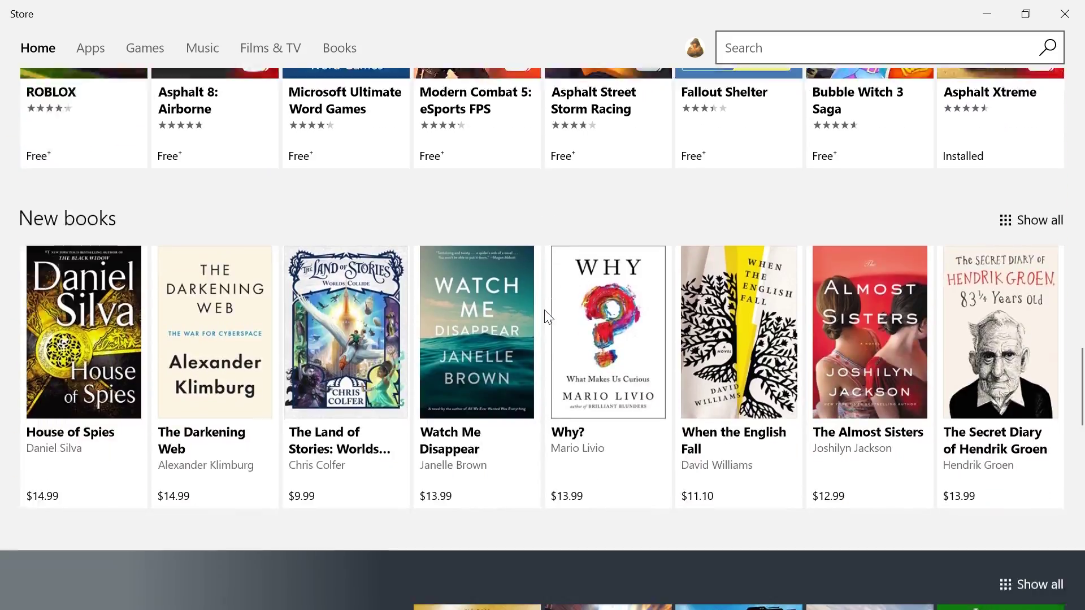
{"action": "scroll", "coordinate": [544, 309], "scroll_direction": "down", "scroll_amount": 12}
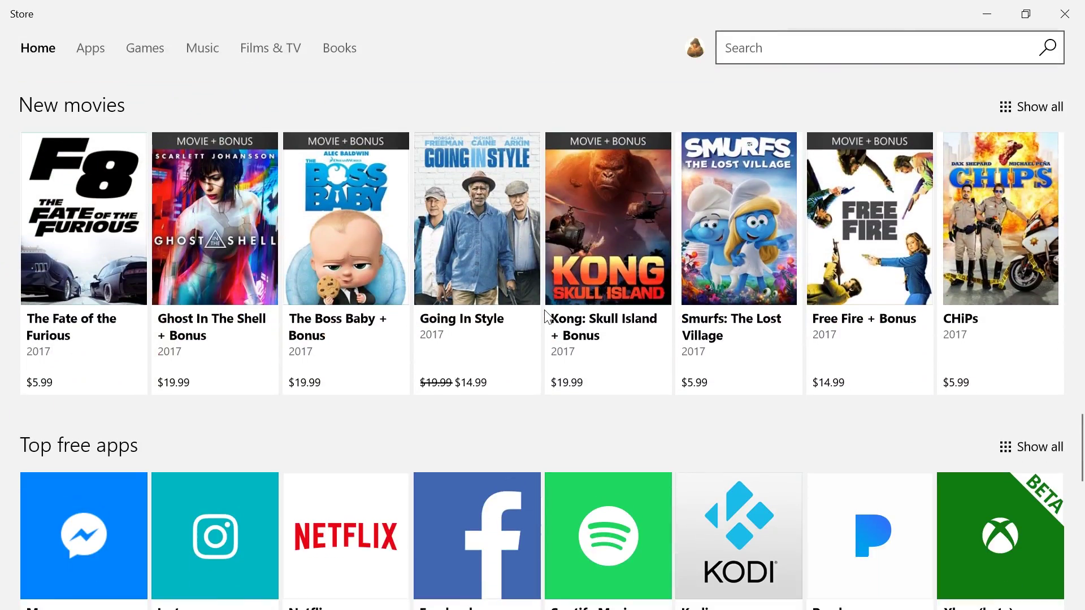
{"action": "scroll", "coordinate": [544, 311], "scroll_direction": "down", "scroll_amount": 14}
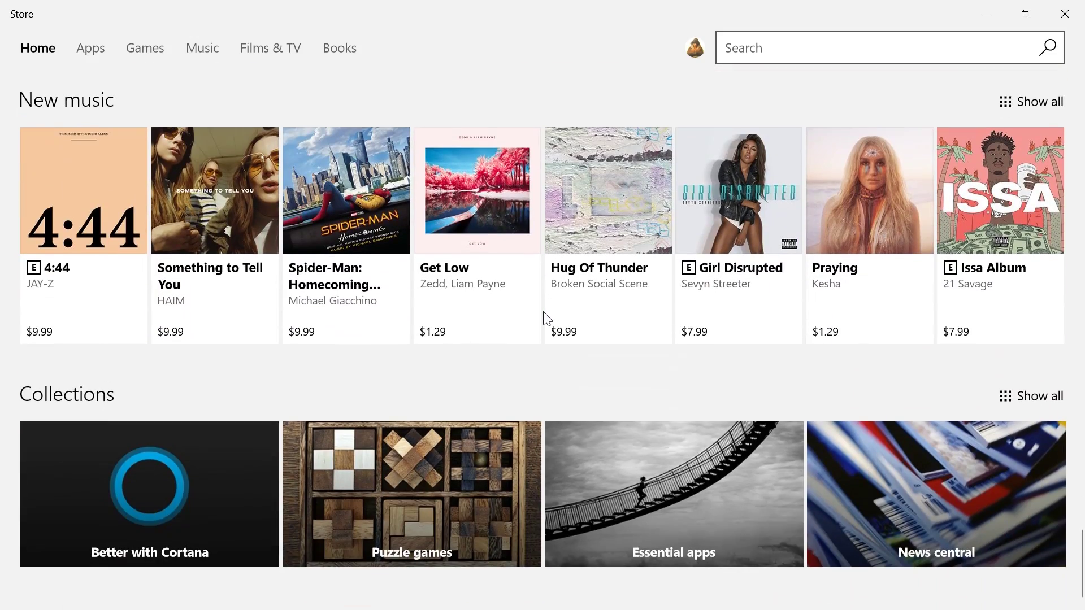
{"action": "scroll", "coordinate": [544, 316], "scroll_direction": "up", "scroll_amount": 15}
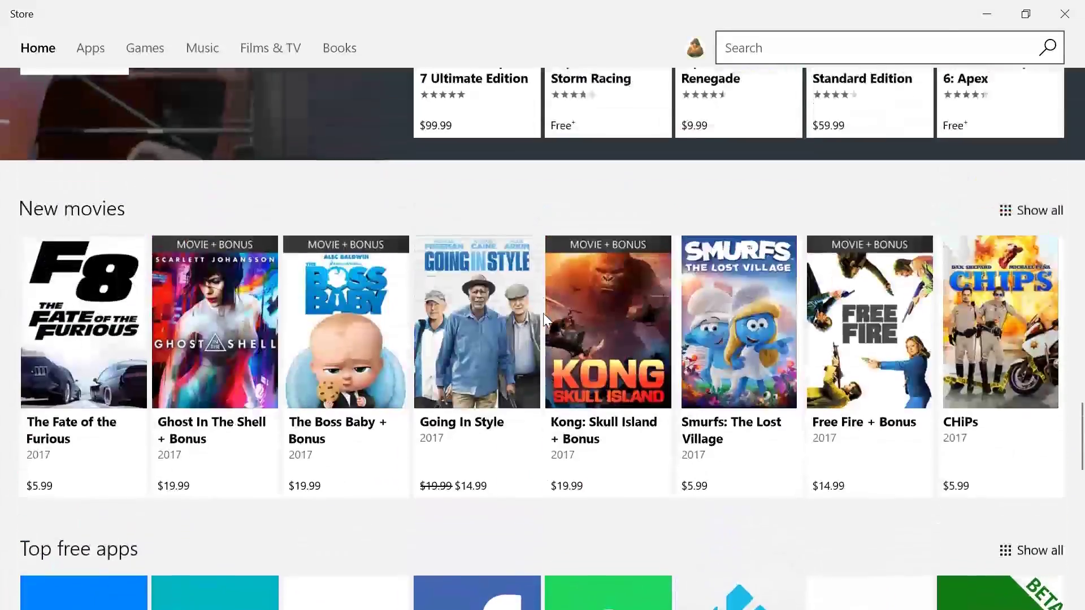
{"action": "scroll", "coordinate": [543, 313], "scroll_direction": "up", "scroll_amount": 14}
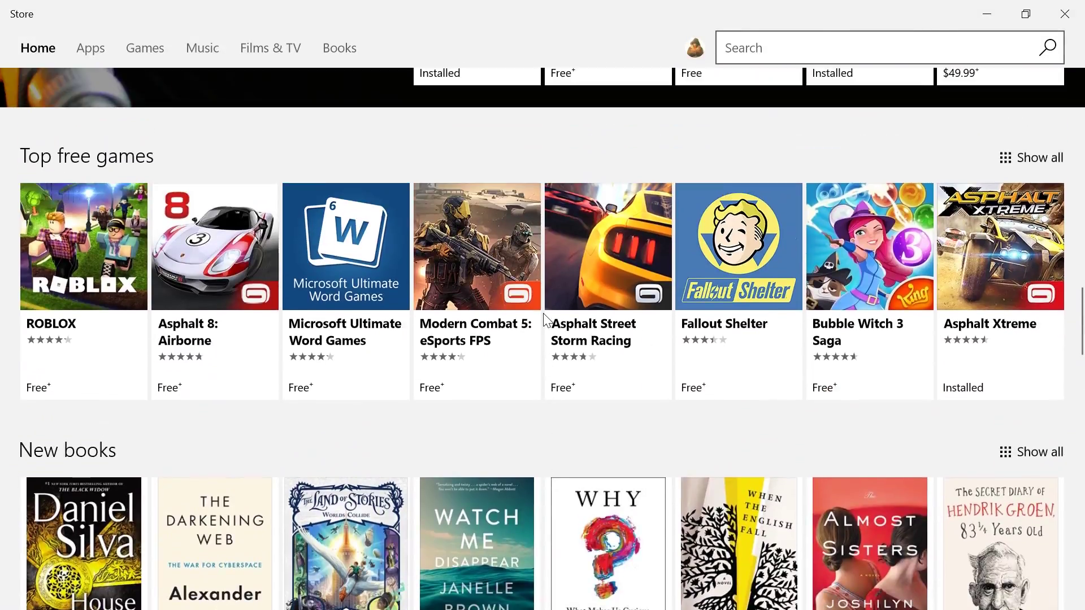
{"action": "scroll", "coordinate": [543, 316], "scroll_direction": "up", "scroll_amount": 11}
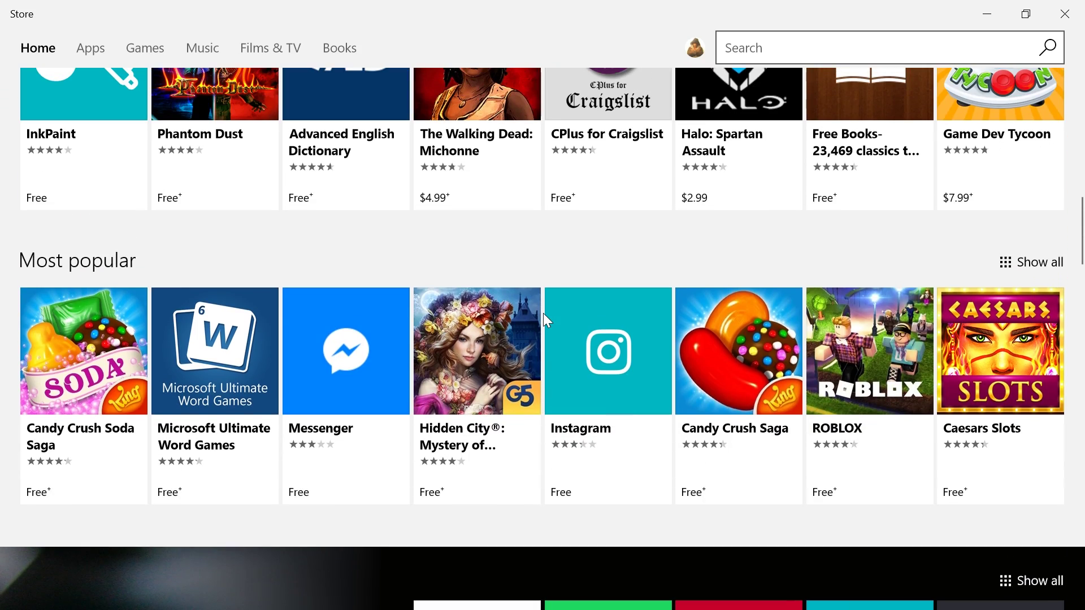
{"action": "scroll", "coordinate": [544, 314], "scroll_direction": "up", "scroll_amount": 12}
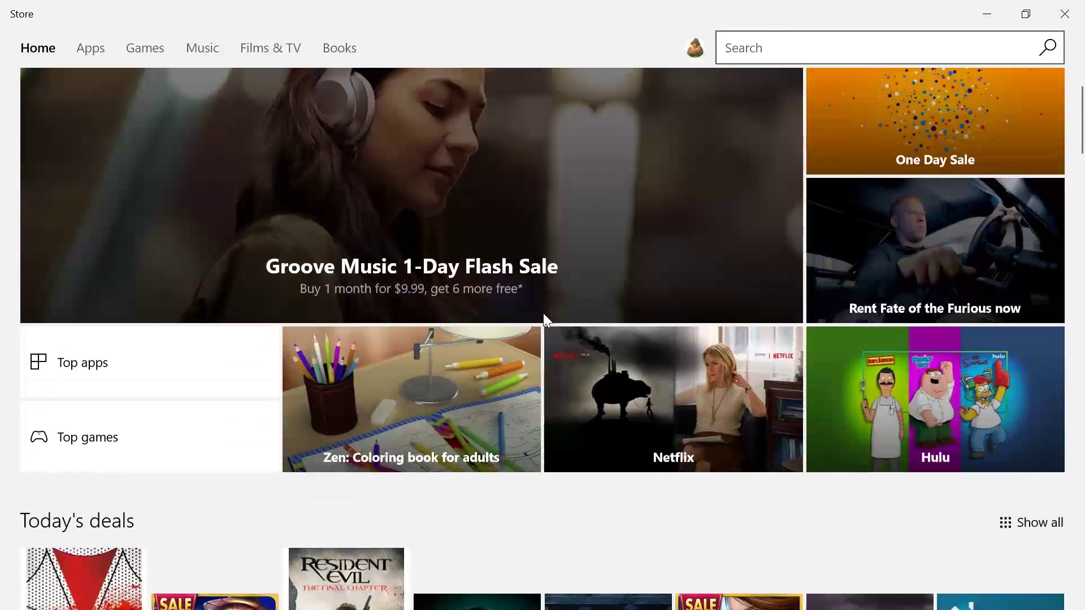
{"action": "scroll", "coordinate": [543, 314], "scroll_direction": "up", "scroll_amount": 1}
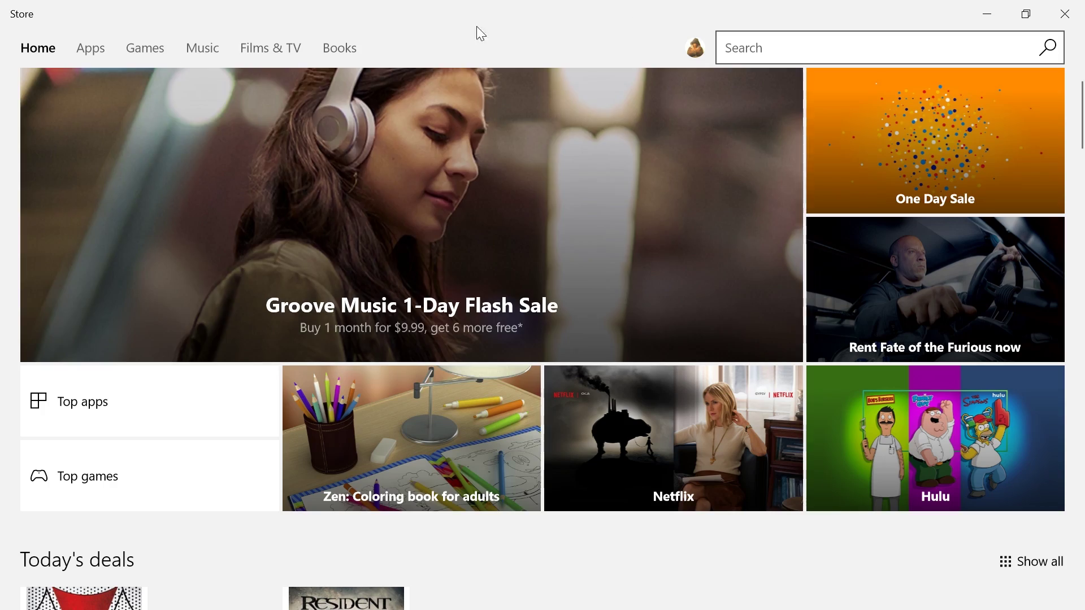
{"action": "scroll", "coordinate": [816, 240], "scroll_direction": "down", "scroll_amount": 8}
{"action": "scroll", "coordinate": [818, 240], "scroll_direction": "up", "scroll_amount": 5}
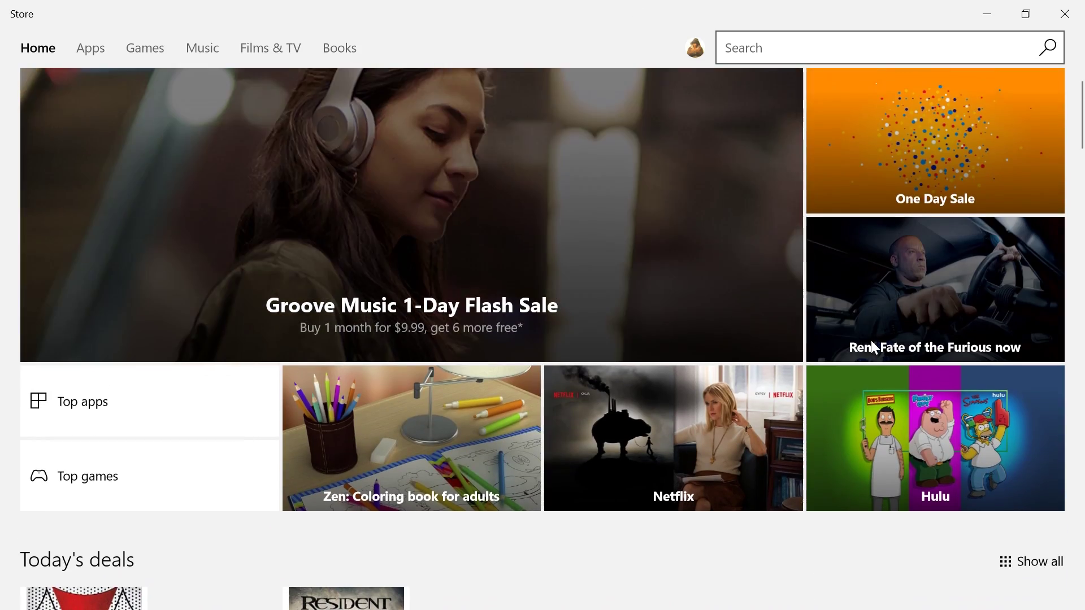
{"action": "scroll", "coordinate": [411, 492], "scroll_direction": "down", "scroll_amount": 12}
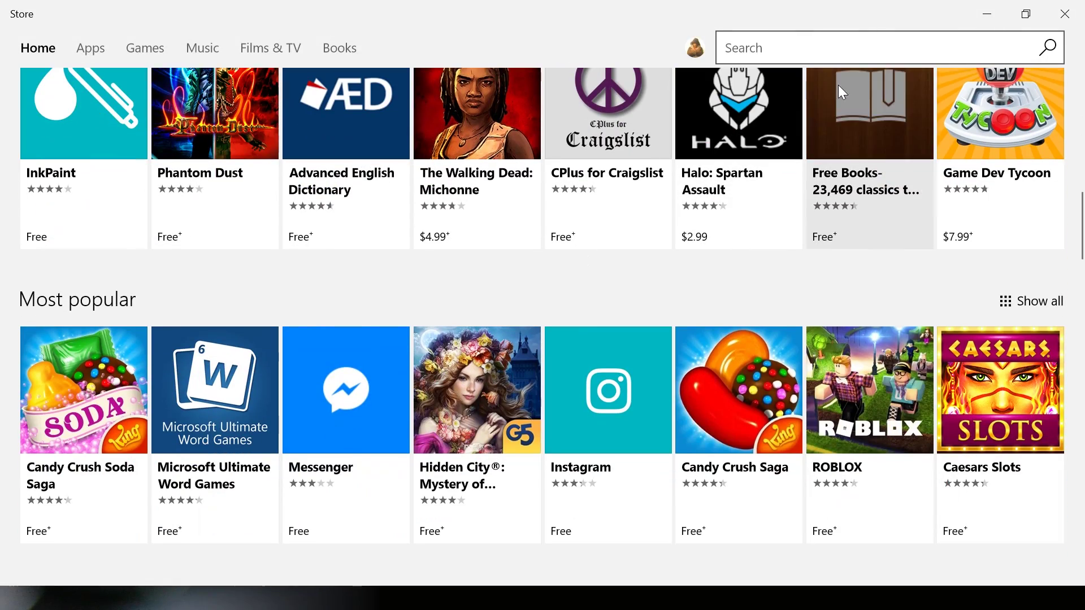
Step: Search the Store for 'ubuntu', listing 8 apps led by Ubuntu and 4 books
{"action": "left_click", "coordinate": [728, 48]}
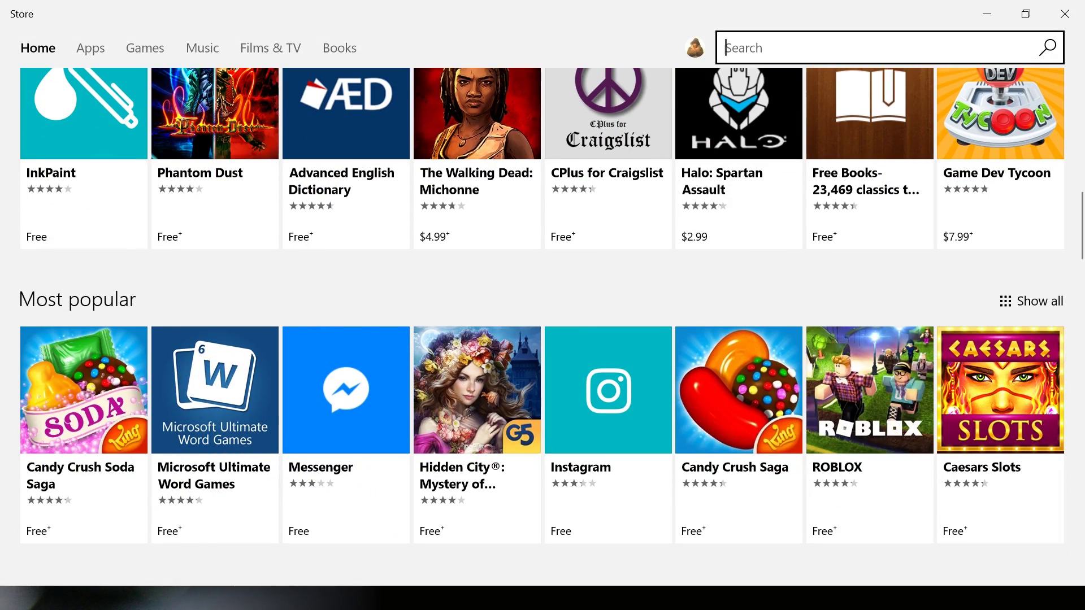
{"action": "type", "text": "ubuntu"}
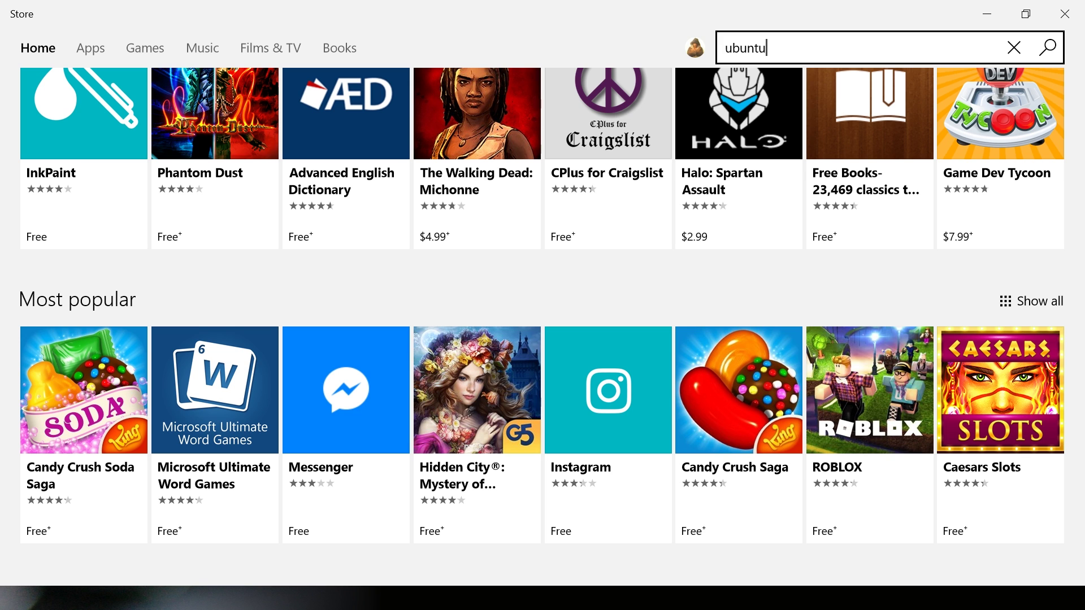
{"action": "key", "text": "Return"}
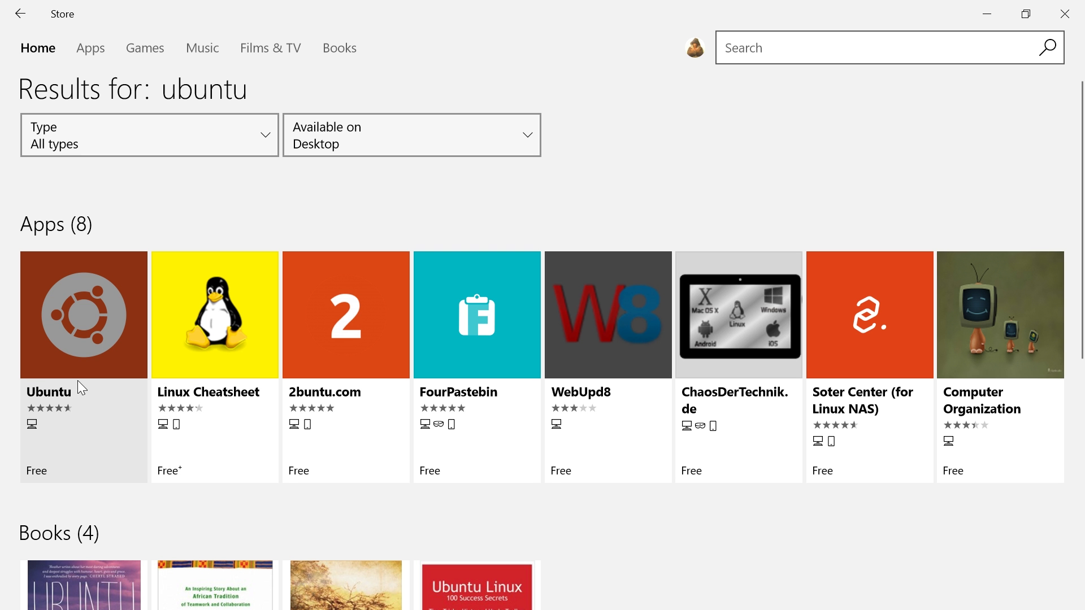
Step: Open Canonical Group Limited's Ubuntu app page and scroll through its details and system requirements
{"action": "left_click", "coordinate": [88, 351]}
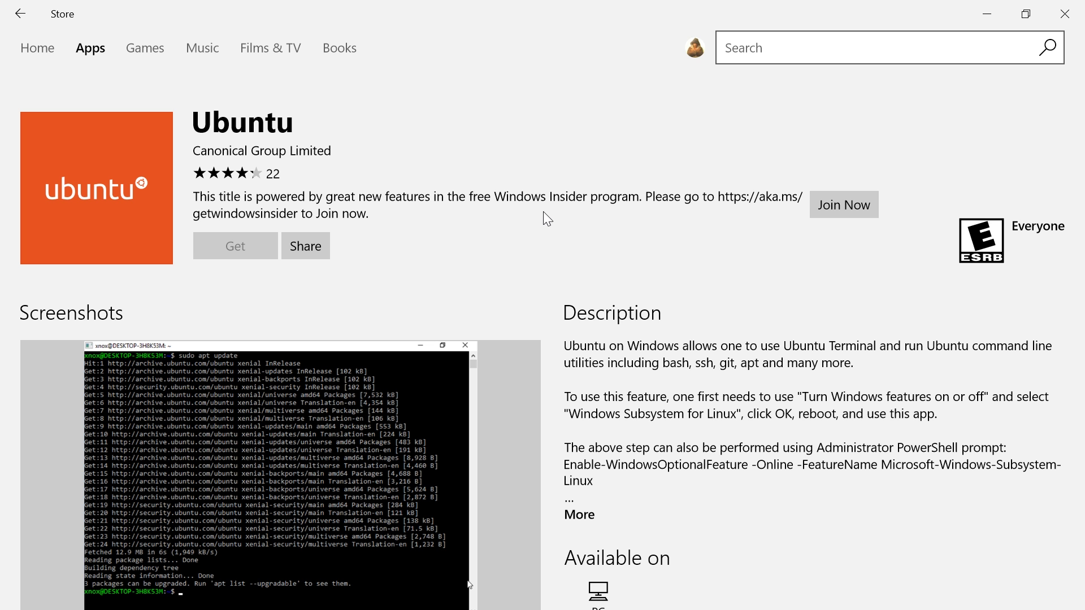
{"action": "scroll", "coordinate": [442, 365], "scroll_direction": "down", "scroll_amount": 10}
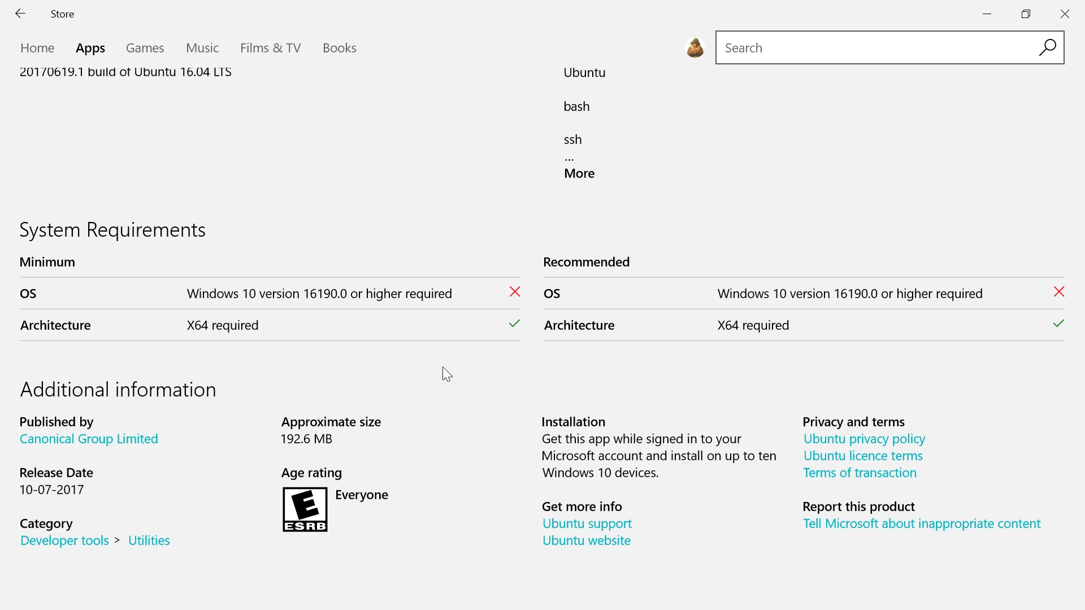
{"action": "scroll", "coordinate": [443, 368], "scroll_direction": "up", "scroll_amount": 10}
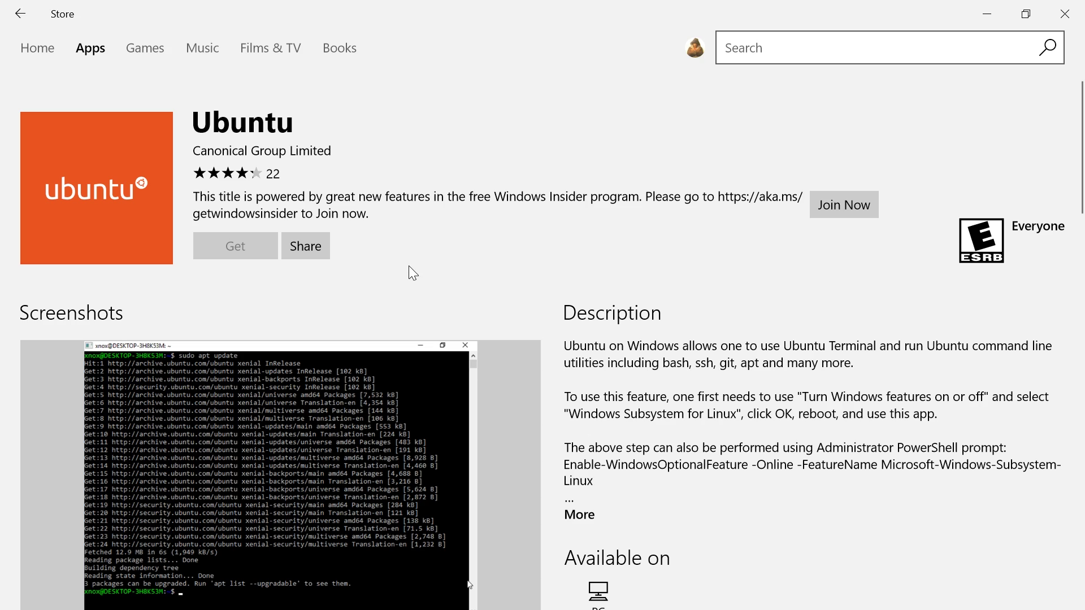
{"action": "scroll", "coordinate": [409, 266], "scroll_direction": "down", "scroll_amount": 1}
{"action": "scroll", "coordinate": [409, 266], "scroll_direction": "up", "scroll_amount": 1}
{"action": "scroll", "coordinate": [409, 266], "scroll_direction": "down", "scroll_amount": 5}
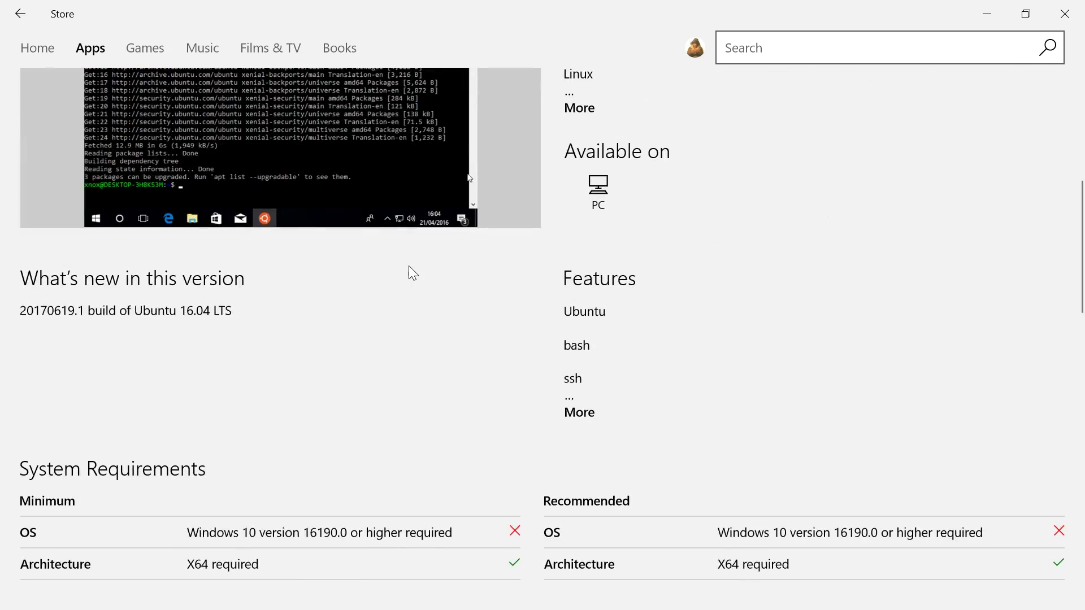
{"action": "scroll", "coordinate": [408, 265], "scroll_direction": "down", "scroll_amount": 5}
{"action": "scroll", "coordinate": [408, 265], "scroll_direction": "up", "scroll_amount": 10}
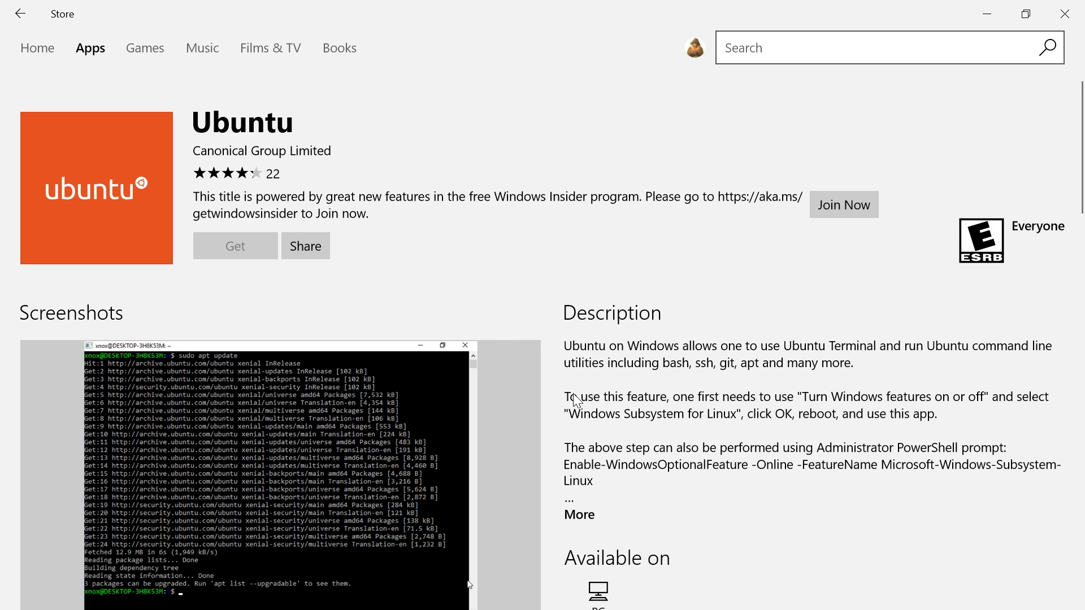
{"action": "left_click", "coordinate": [662, 403]}
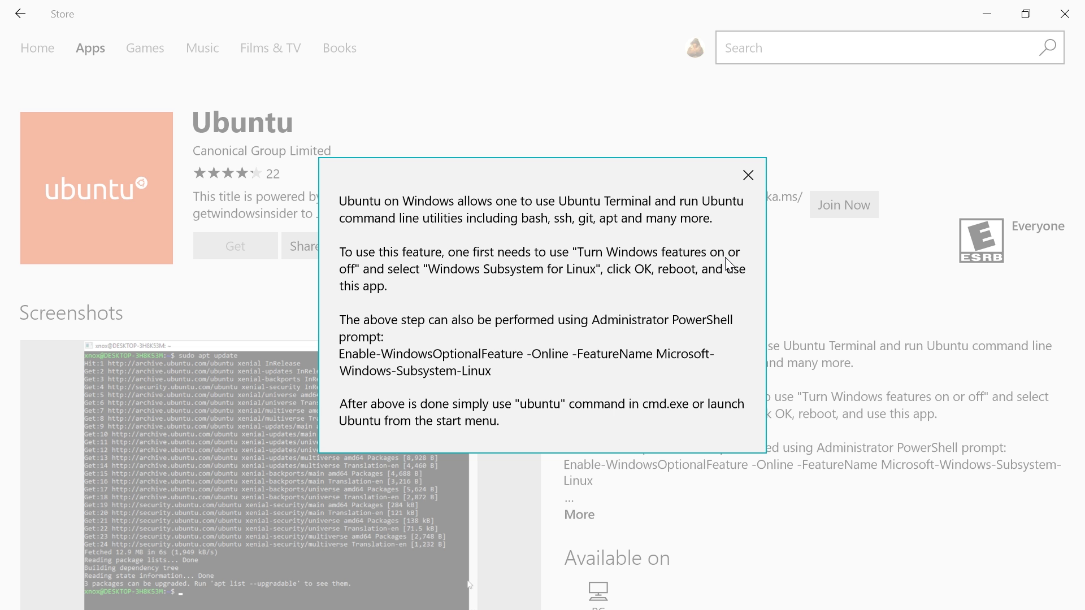
{"action": "left_click", "coordinate": [747, 176]}
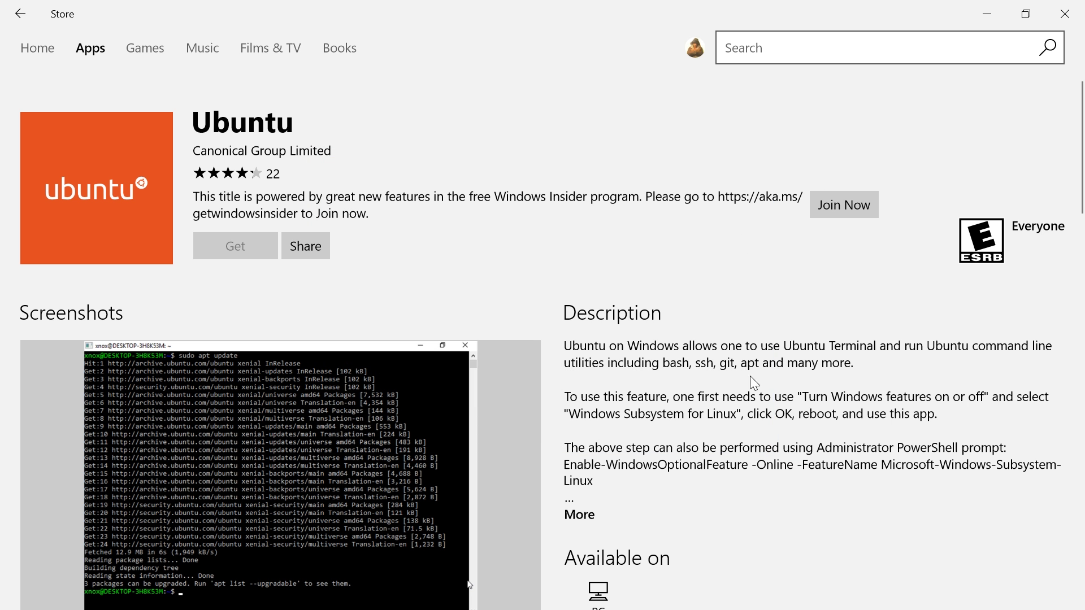
{"action": "scroll", "coordinate": [808, 536], "scroll_direction": "down", "scroll_amount": 3}
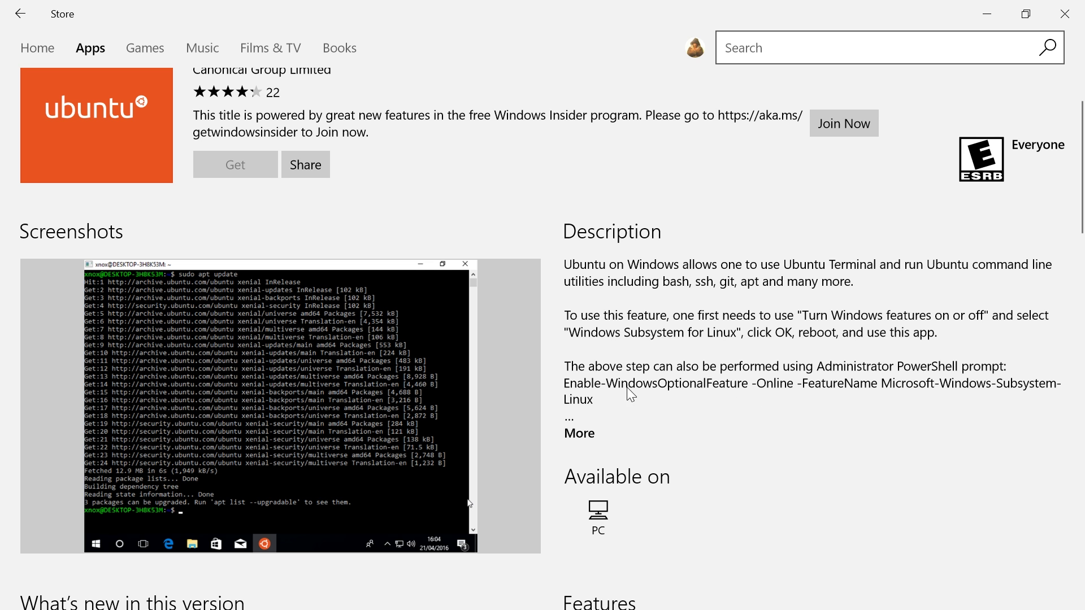
{"action": "left_click", "coordinate": [579, 433]}
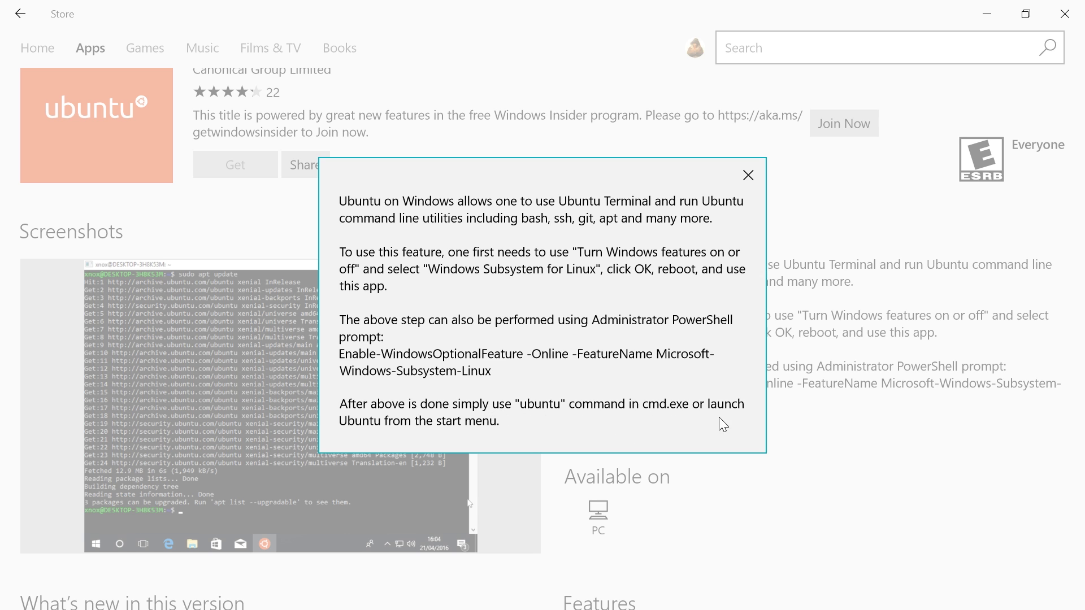
{"action": "left_click", "coordinate": [760, 171]}
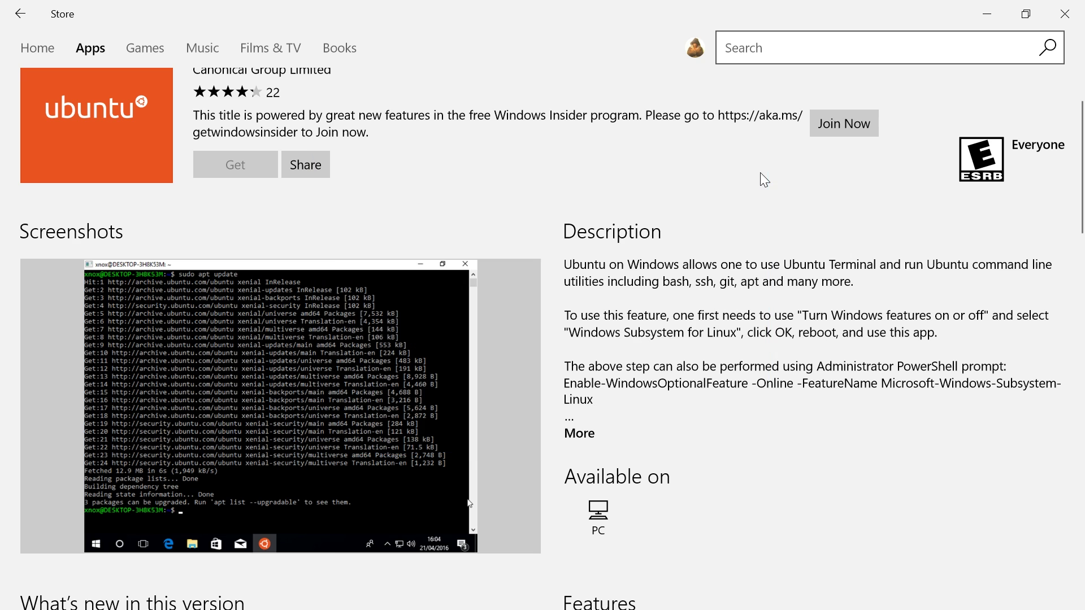
Step: Open Command Prompt from a Windows search for cmd
{"action": "left_click", "coordinate": [205, 606]}
{"action": "type", "text": "cmd"}
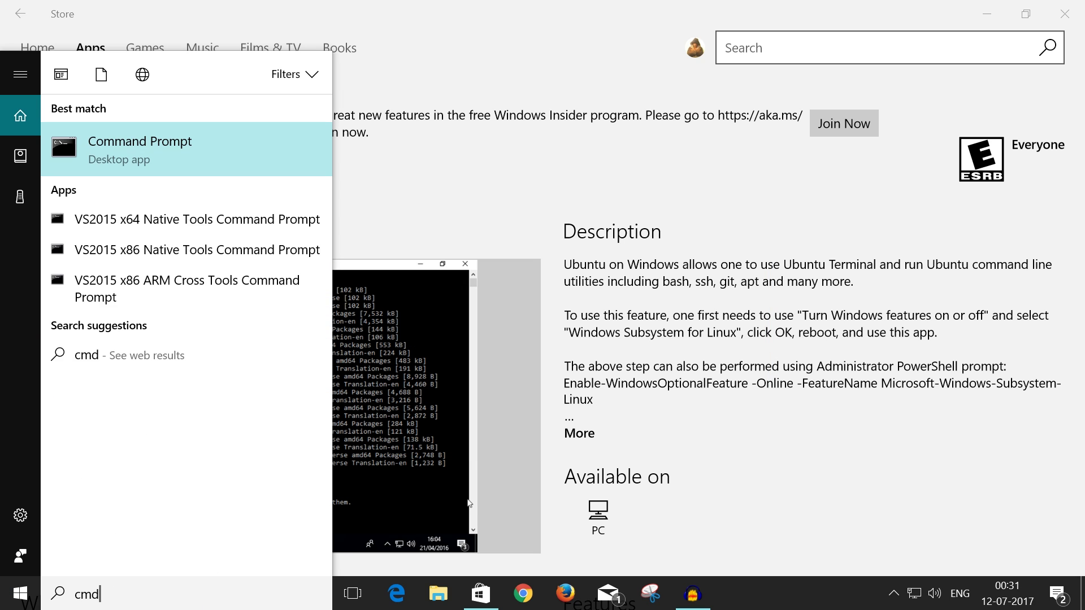
{"action": "left_click", "coordinate": [195, 135]}
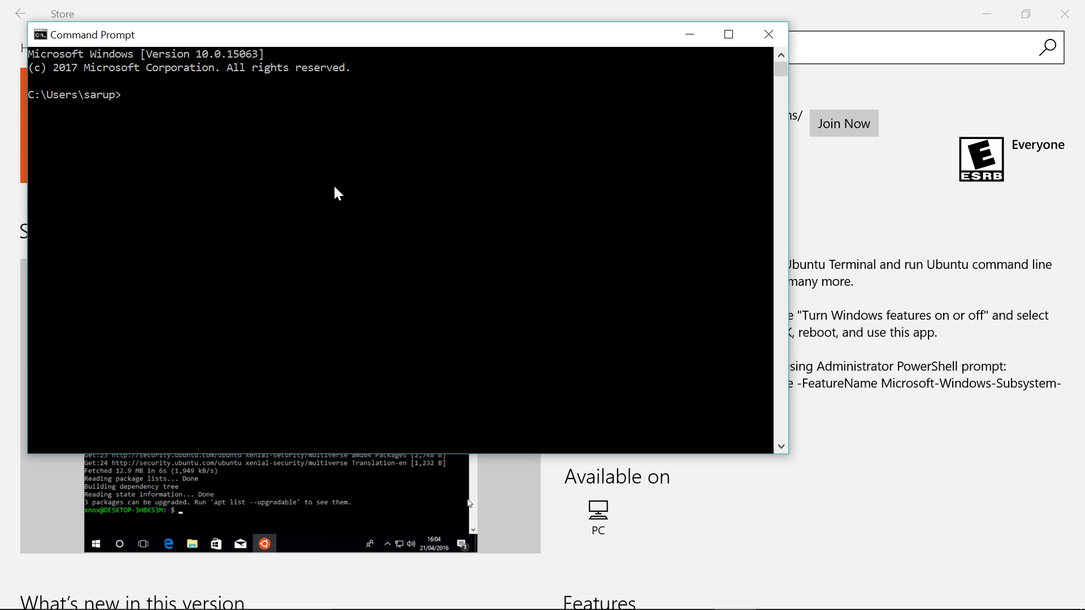
Step: Run the ubuntu command, which is not recognized, then minimize the console
{"action": "type", "text": "ubuntuy"}
{"action": "key", "text": "BackSpace"}
{"action": "key", "text": "Return"}
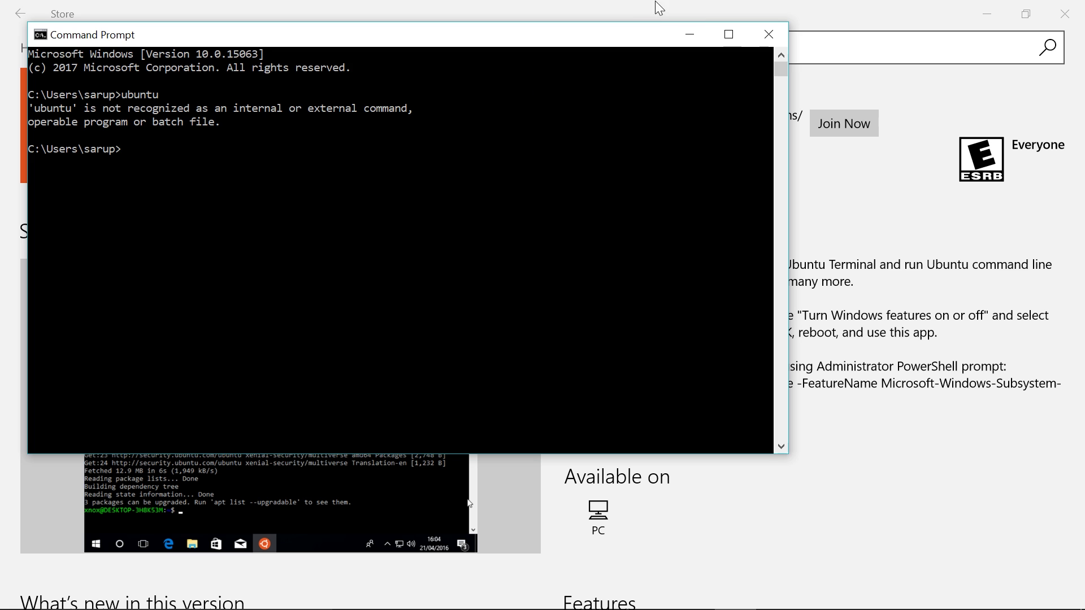
{"action": "left_click", "coordinate": [689, 34]}
{"action": "mouse_move", "coordinate": [421, 601]}
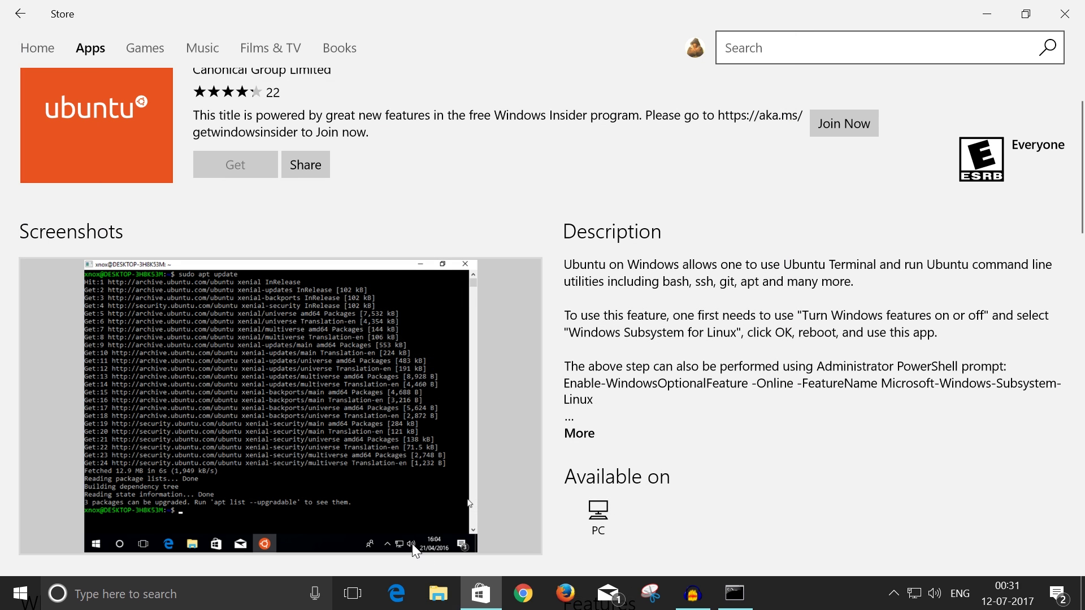
Step: View an Ubuntu app screenshot full-screen, then return to the Ubuntu page
{"action": "right_click", "coordinate": [34, 605]}
{"action": "left_click", "coordinate": [140, 542]}
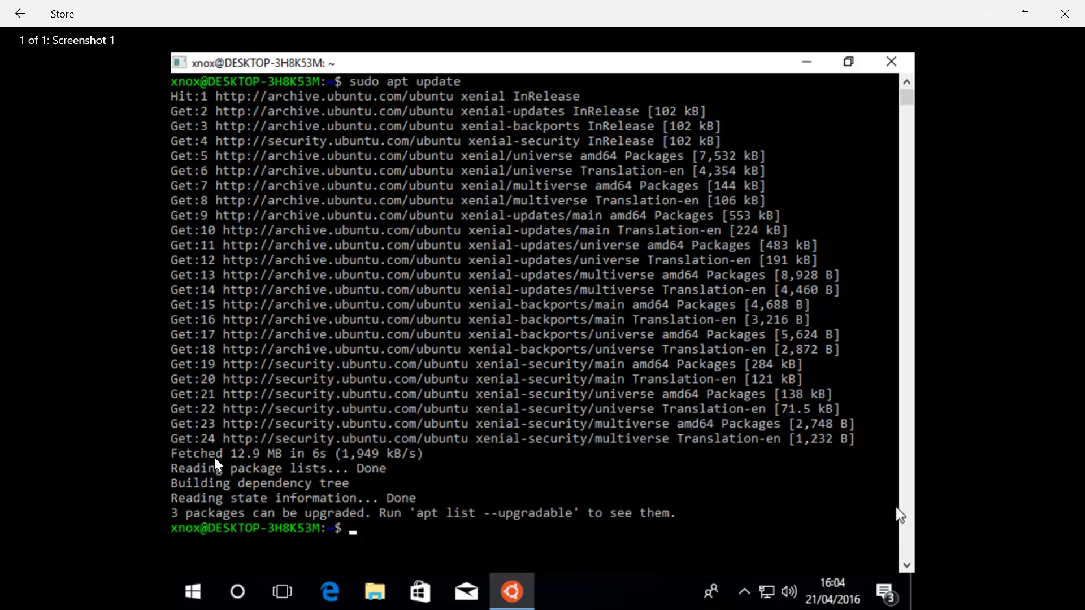
{"action": "left_click", "coordinate": [21, 13]}
Step: Open Windows Features and confirm Windows Subsystem for Linux (Beta) is ticked, closing without changes
{"action": "left_click", "coordinate": [218, 605]}
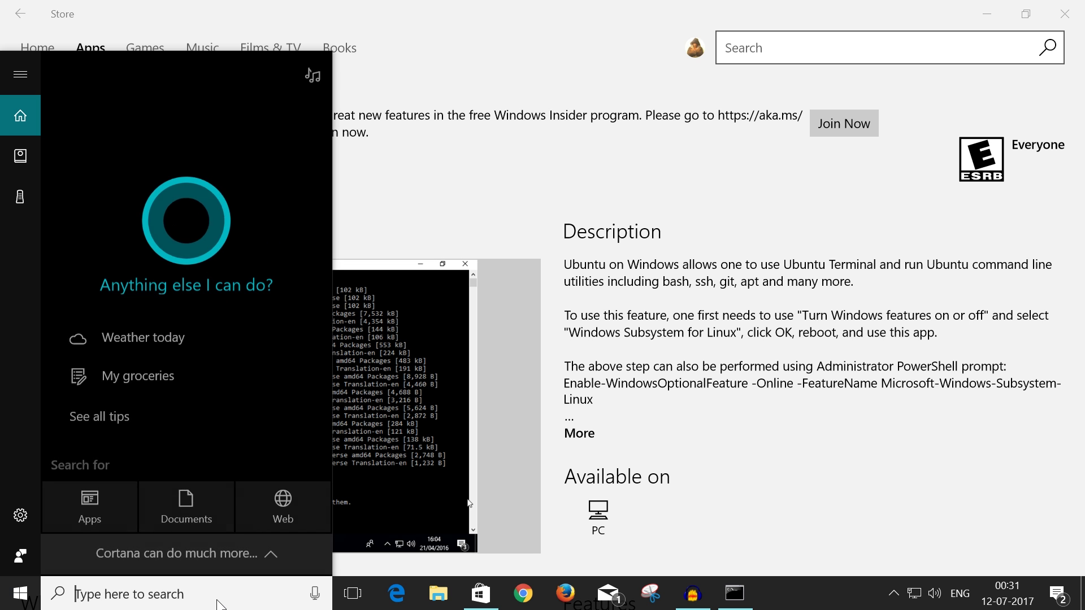
{"action": "type", "text": "feature"}
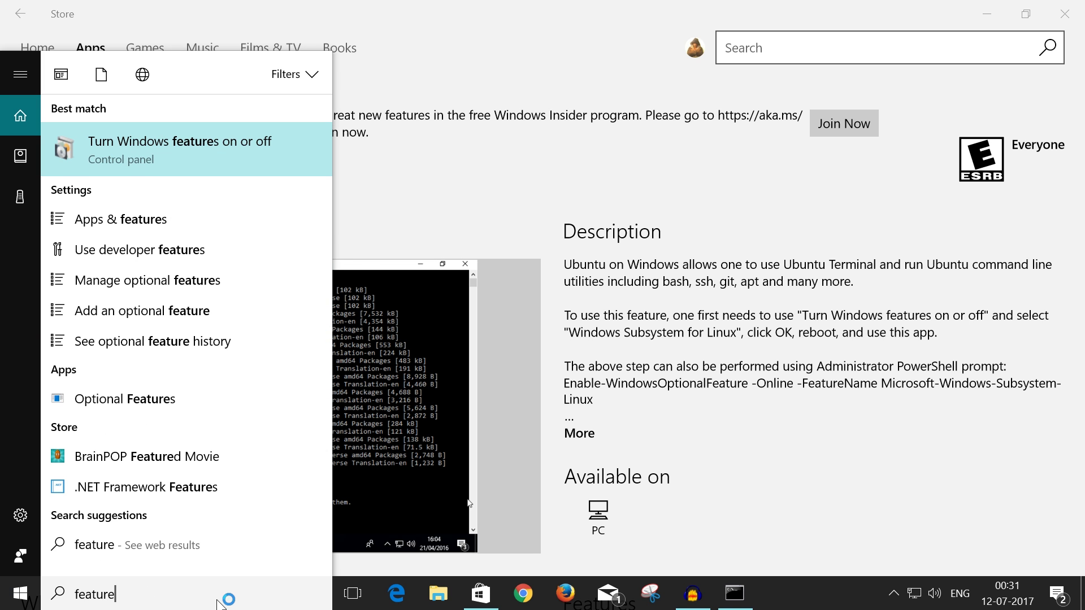
{"action": "key", "text": "Return"}
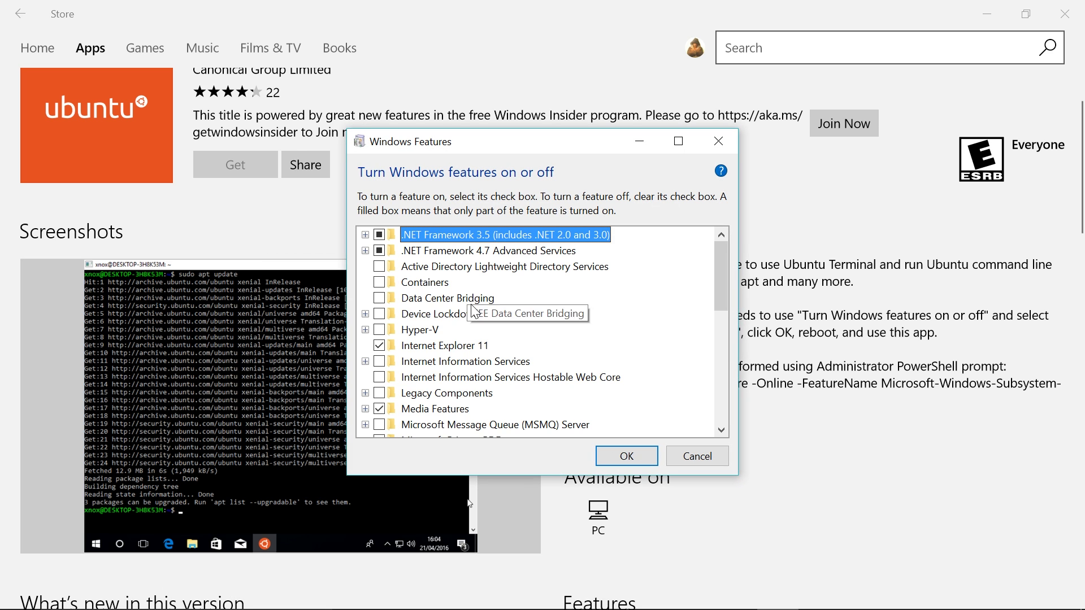
{"action": "scroll", "coordinate": [476, 313], "scroll_direction": "down", "scroll_amount": 2}
{"action": "scroll", "coordinate": [477, 313], "scroll_direction": "down", "scroll_amount": 5}
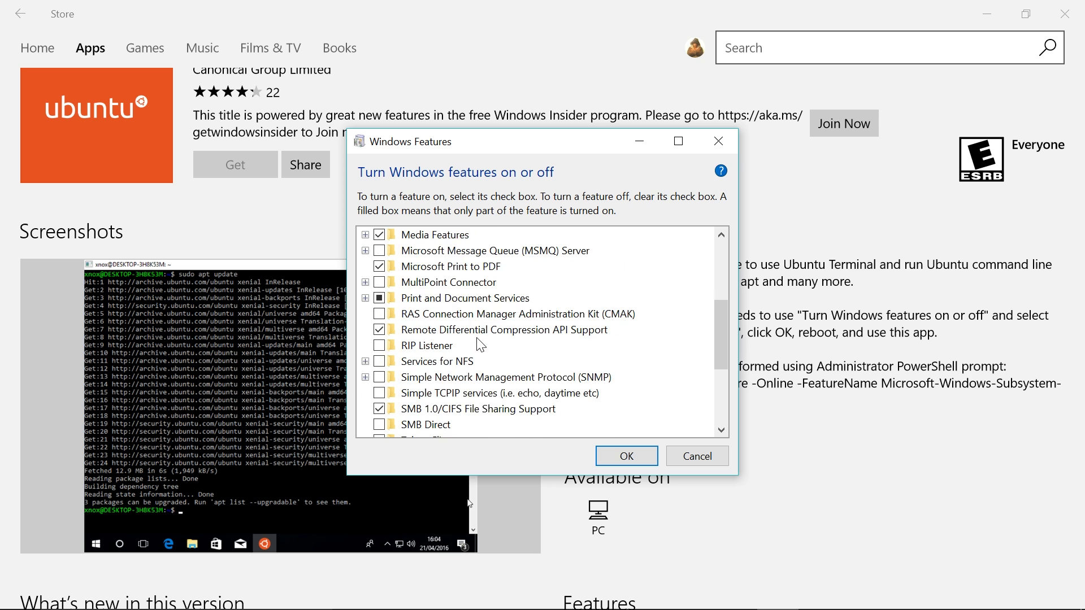
{"action": "scroll", "coordinate": [481, 346], "scroll_direction": "down", "scroll_amount": 1}
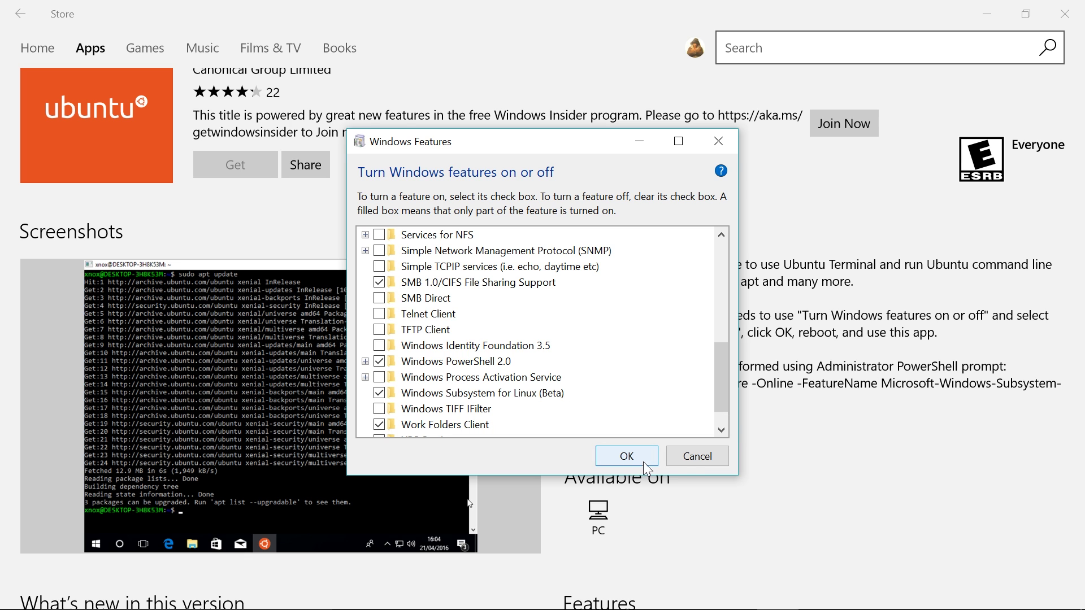
{"action": "left_click", "coordinate": [690, 465]}
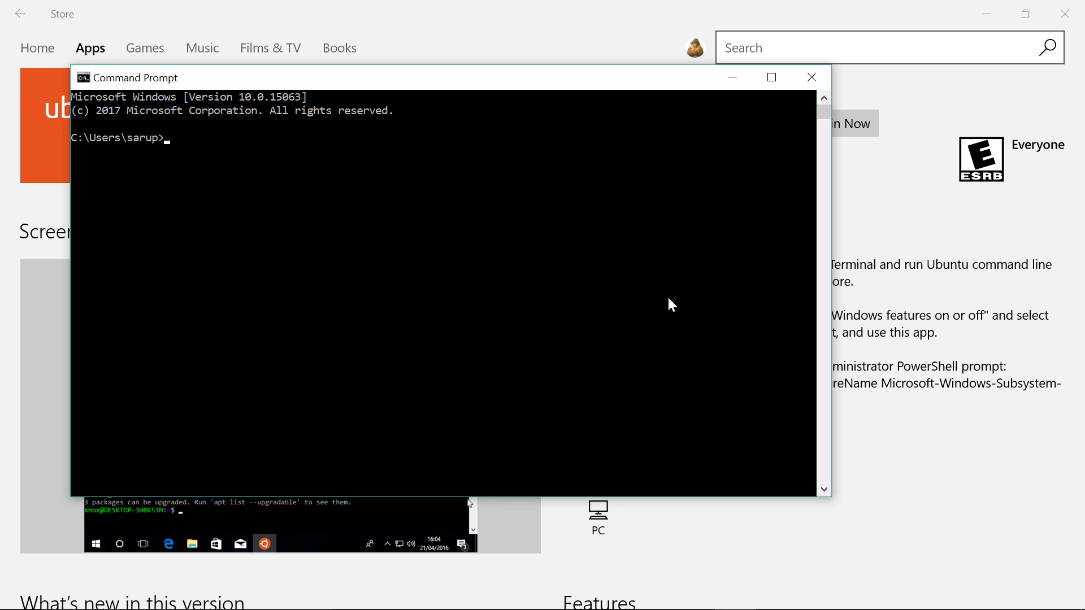
Step: Run bash, answer y to install Ubuntu from the Windows Store, and move the console aside
{"action": "type", "text": "bash"}
{"action": "key", "text": "Return"}
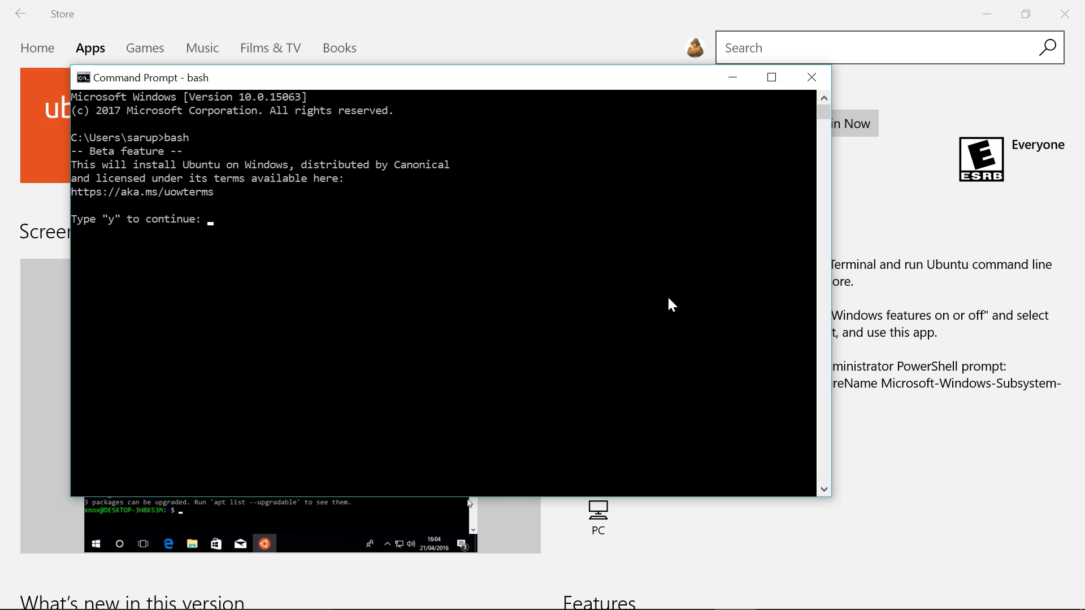
{"action": "type", "text": "y"}
{"action": "key", "text": "Return"}
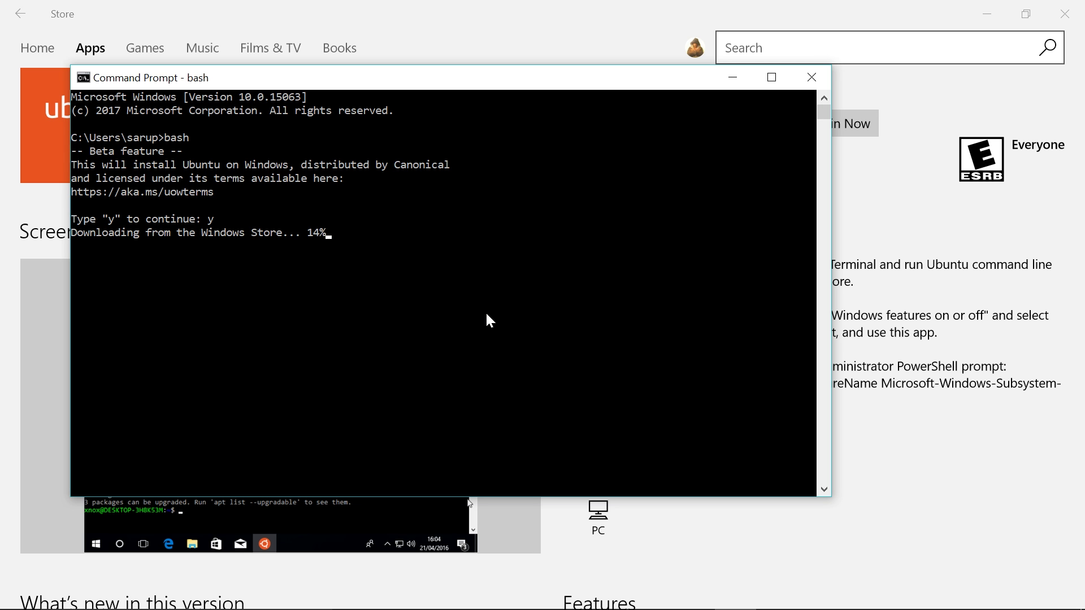
{"action": "left_click_drag", "start_coordinate": [476, 88], "coordinate": [740, 199]}
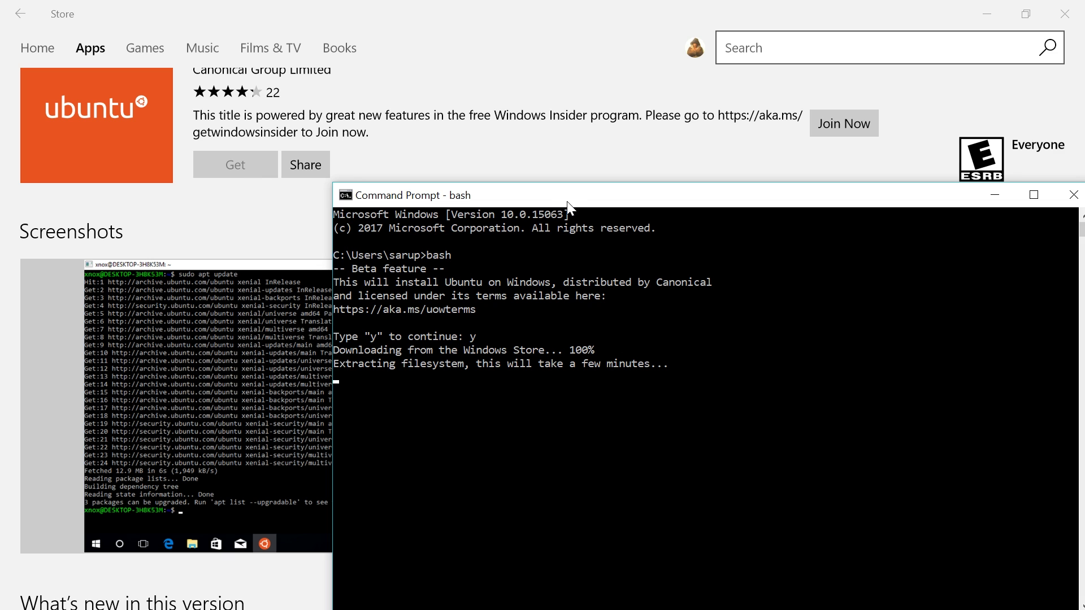
{"action": "mouse_move", "coordinate": [568, 204]}
{"action": "left_mouse_down"}
{"action": "mouse_move", "coordinate": [554, 186]}
{"action": "mouse_move", "coordinate": [560, 199]}
{"action": "left_mouse_up"}
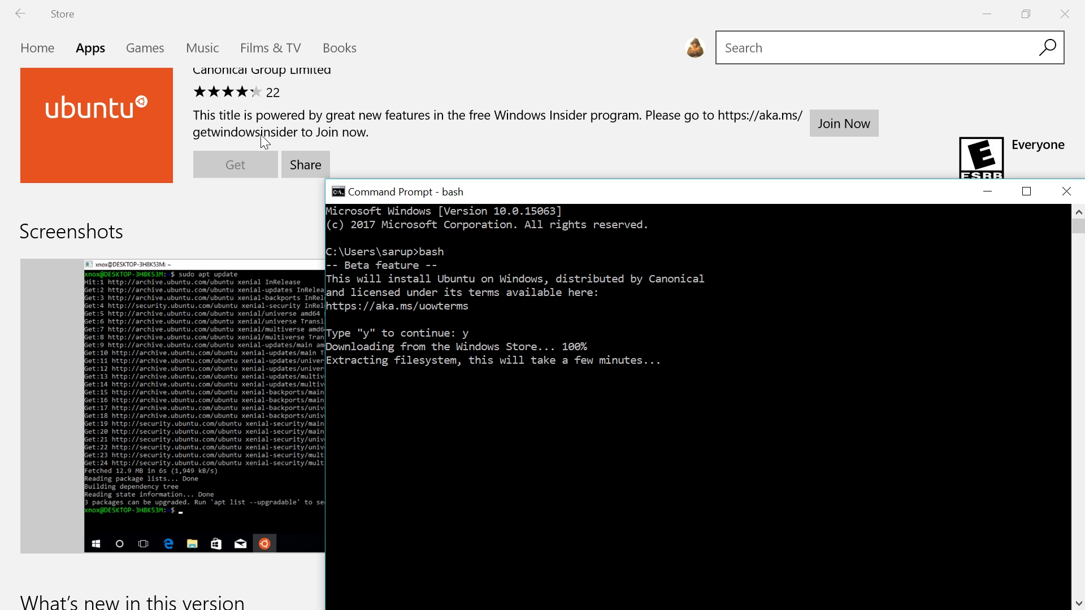
{"action": "left_click_drag", "start_coordinate": [408, 188], "coordinate": [369, 162]}
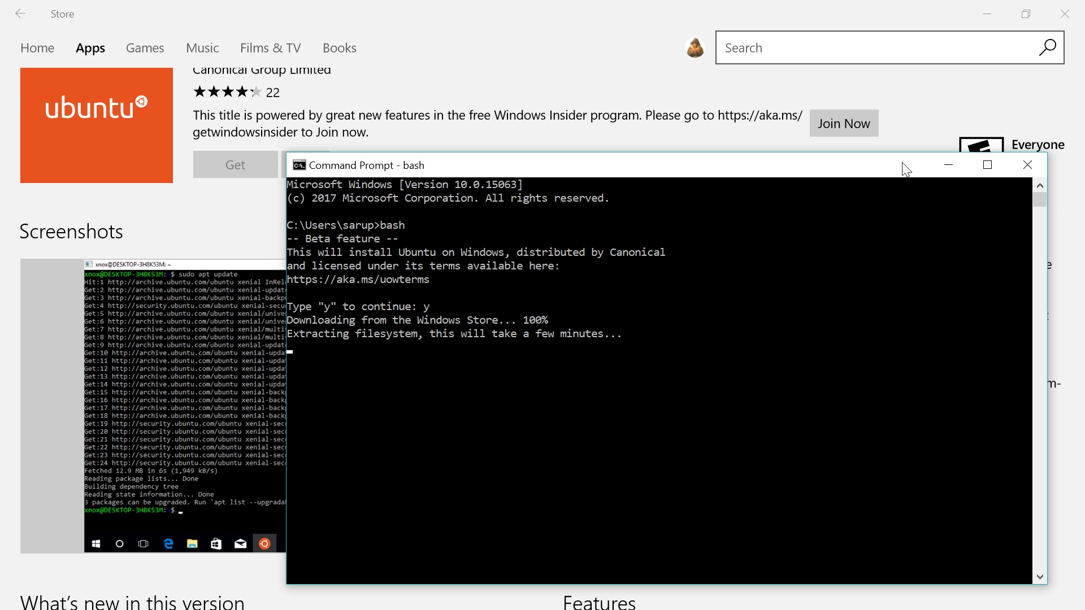
Step: Minimize the console and scroll the Store's Ubuntu page to What's new and Features
{"action": "left_click", "coordinate": [944, 165]}
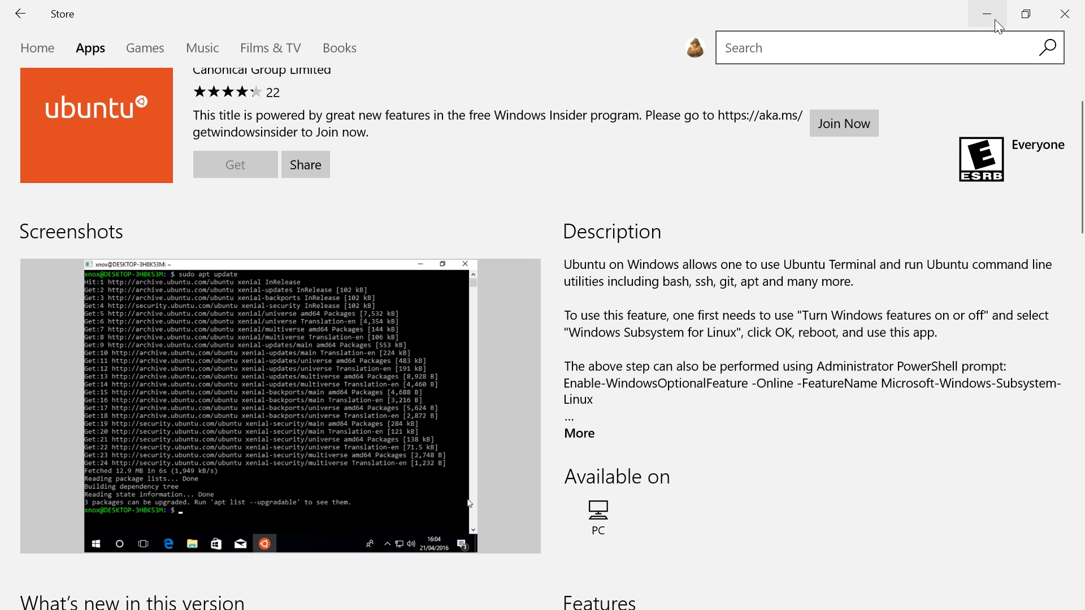
{"action": "scroll", "coordinate": [836, 409], "scroll_direction": "up", "scroll_amount": 2}
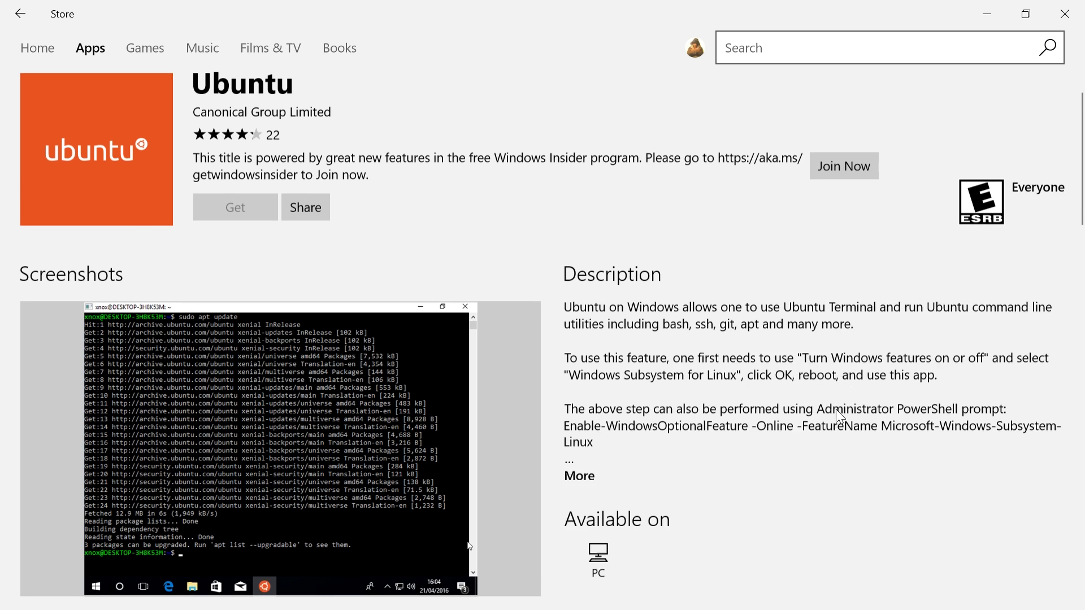
{"action": "scroll", "coordinate": [835, 409], "scroll_direction": "down", "scroll_amount": 6}
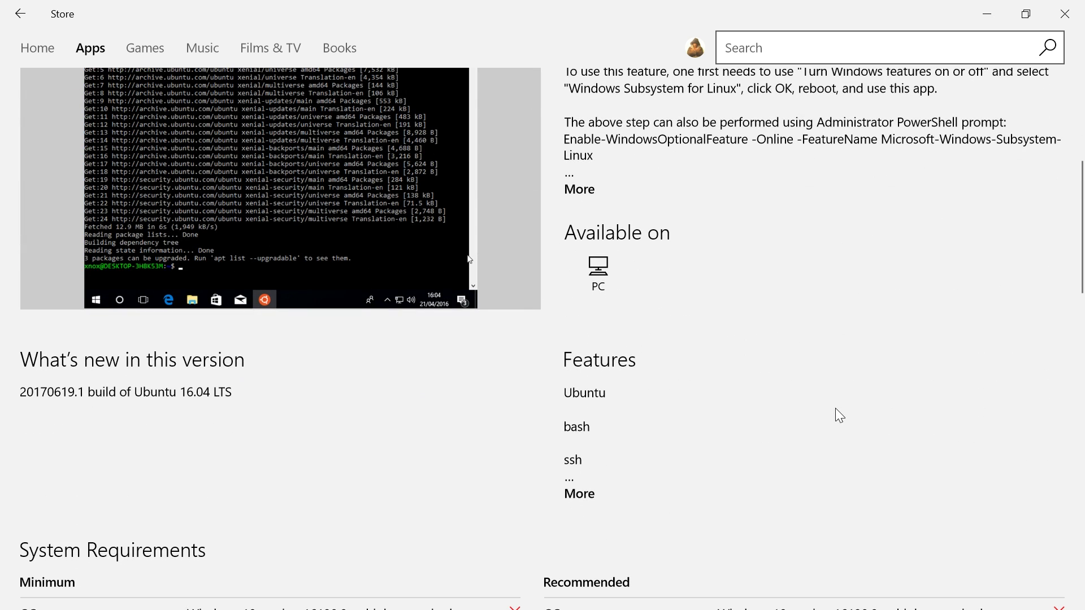